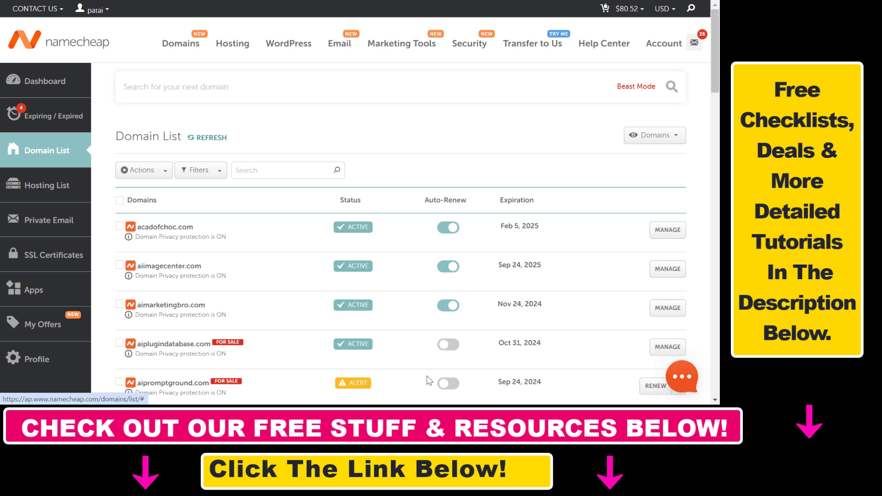
Open aiplugindatabase.com's details and browse the Nameservers options, keeping Namecheap BasicDNS.
{"action": "left_click", "coordinate": [667, 347]}
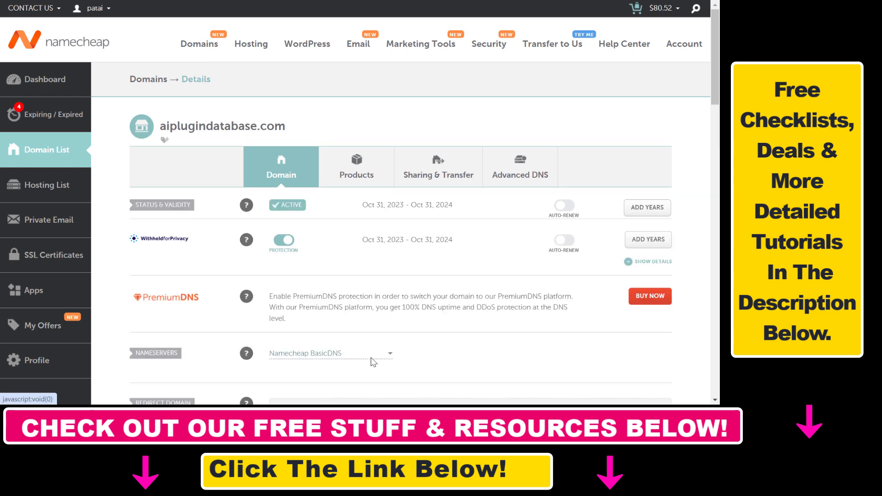
{"action": "scroll", "coordinate": [373, 216], "scroll_direction": "down", "scroll_amount": 2}
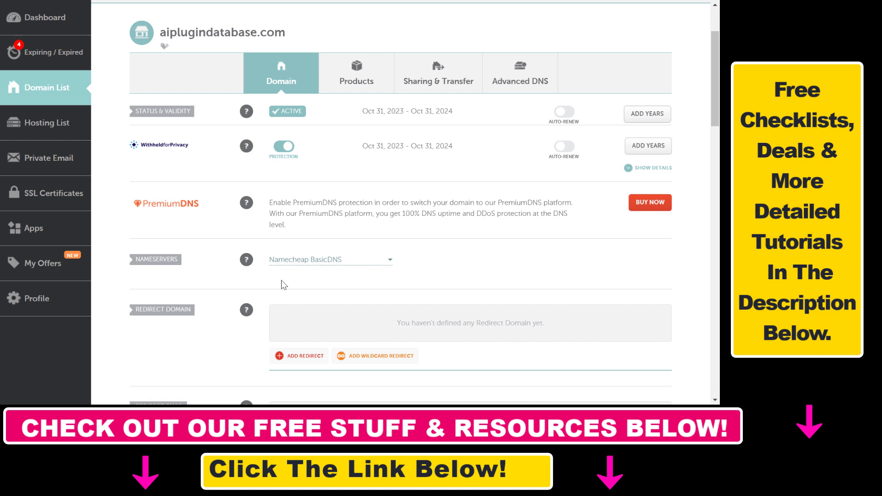
{"action": "left_click", "coordinate": [366, 267]}
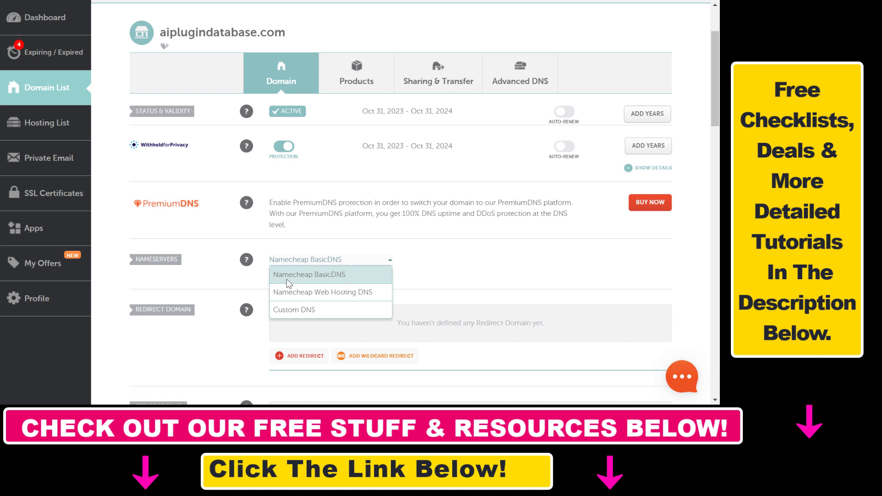
{"action": "left_click", "coordinate": [460, 256]}
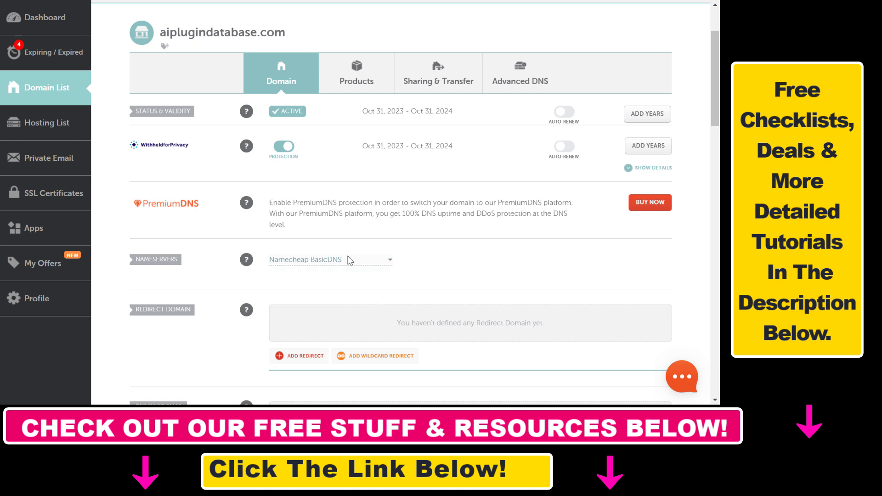
{"action": "left_click", "coordinate": [351, 260]}
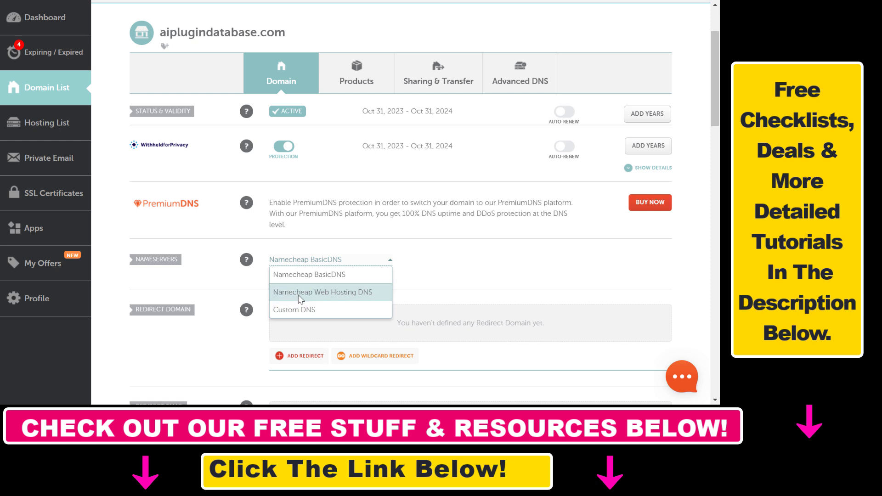
{"action": "left_click", "coordinate": [272, 267]}
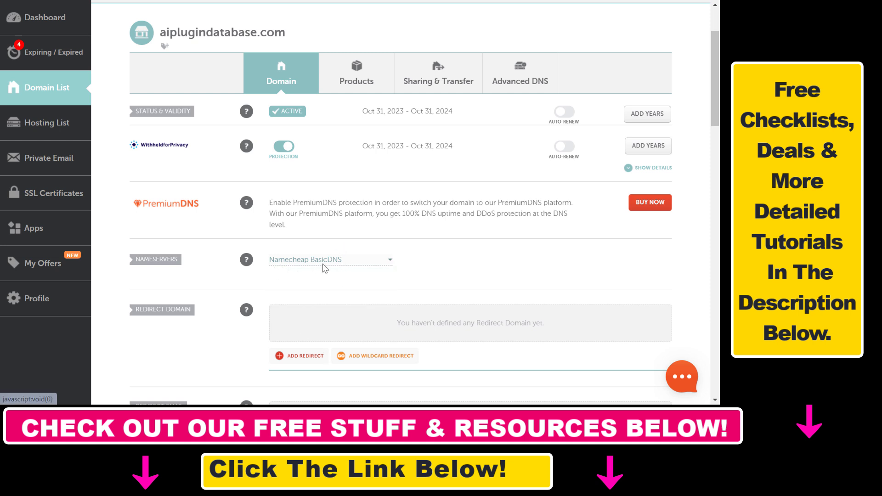
Switch to Advanced DNS and check the Mail Settings options without changing them.
{"action": "left_click", "coordinate": [521, 79]}
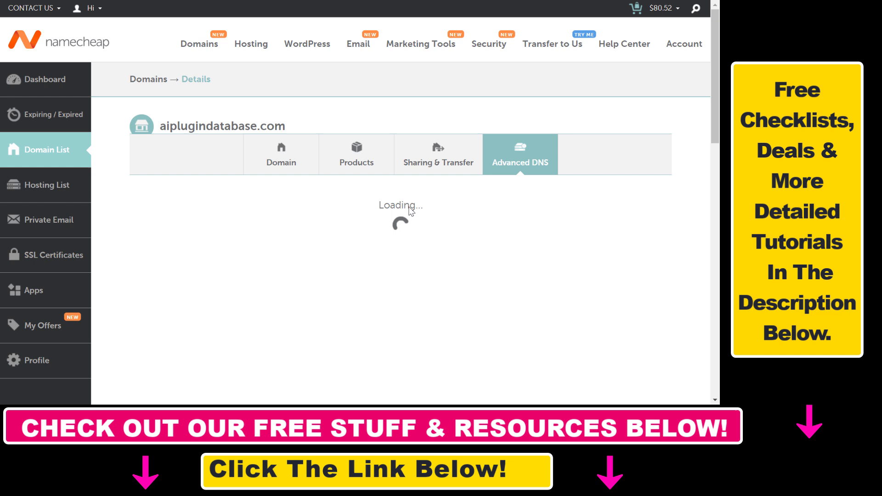
{"action": "scroll", "coordinate": [407, 214], "scroll_direction": "down", "scroll_amount": 2}
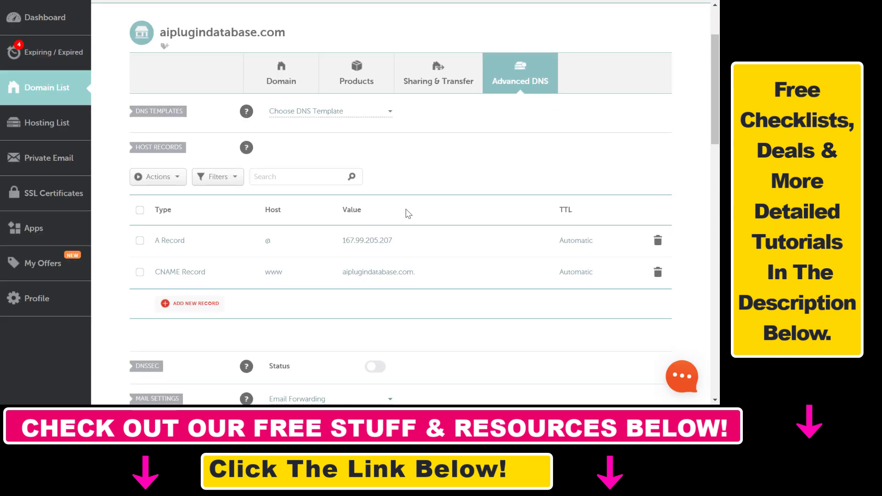
{"action": "scroll", "coordinate": [345, 210], "scroll_direction": "down", "scroll_amount": 2}
{"action": "scroll", "coordinate": [152, 162], "scroll_direction": "up", "scroll_amount": 2}
{"action": "scroll", "coordinate": [199, 158], "scroll_direction": "down", "scroll_amount": 2}
{"action": "scroll", "coordinate": [173, 240], "scroll_direction": "down", "scroll_amount": 2}
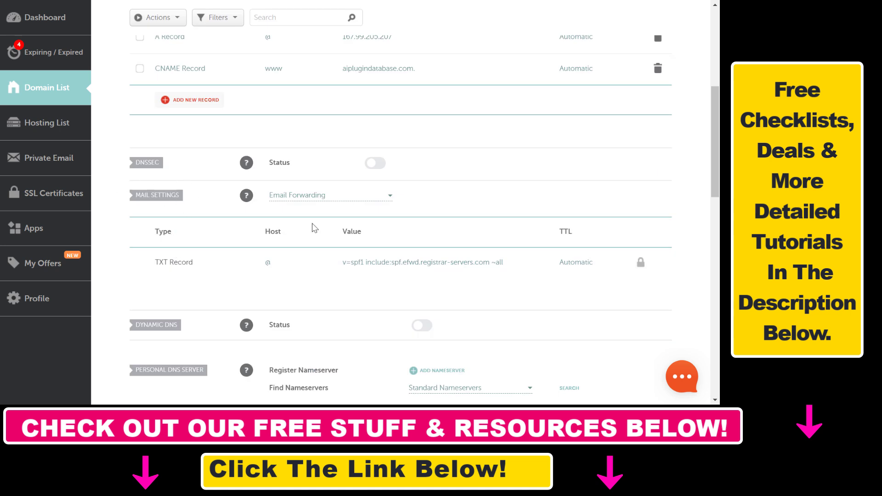
{"action": "left_click", "coordinate": [356, 200]}
{"action": "scroll", "coordinate": [271, 214], "scroll_direction": "up", "scroll_amount": 2}
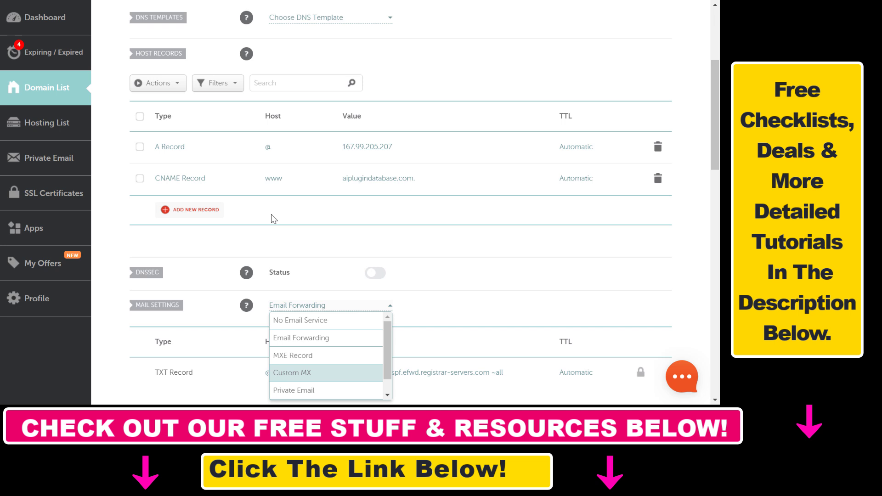
{"action": "scroll", "coordinate": [425, 157], "scroll_direction": "up", "scroll_amount": 2}
{"action": "left_click", "coordinate": [161, 271]}
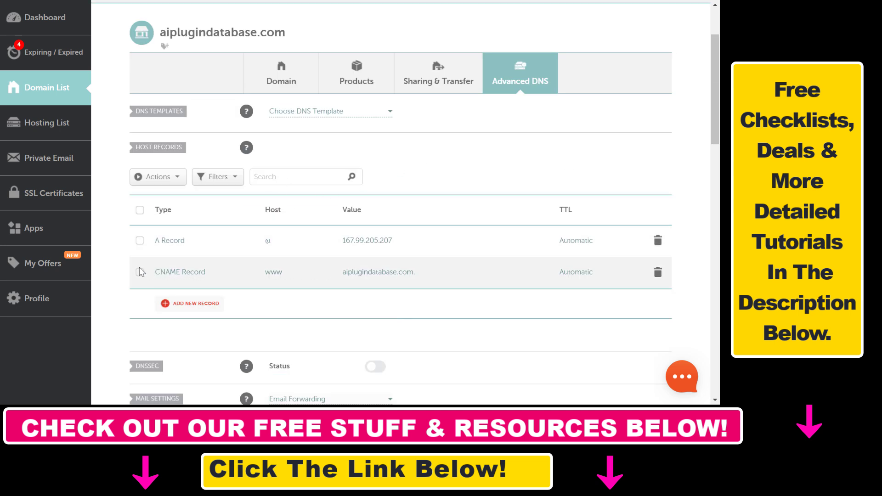
Select the www CNAME record and request its deletion via the trash icon.
{"action": "left_click", "coordinate": [140, 272]}
{"action": "left_click", "coordinate": [140, 273]}
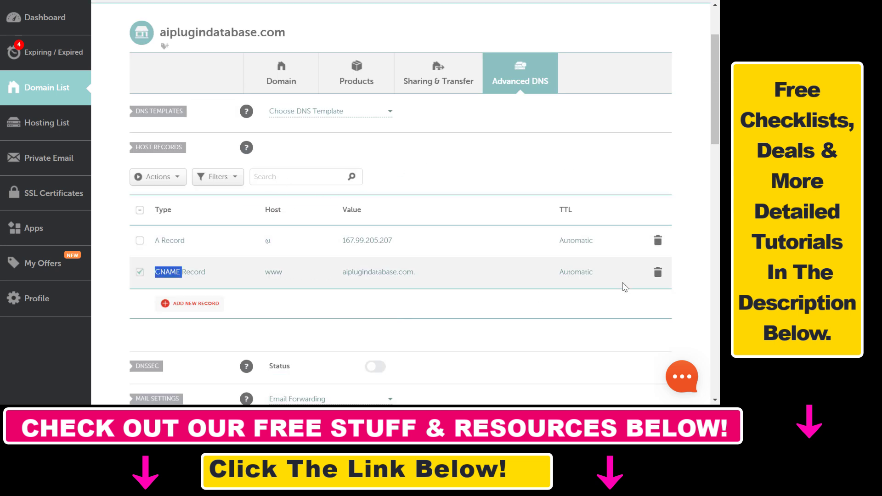
{"action": "left_click", "coordinate": [658, 272]}
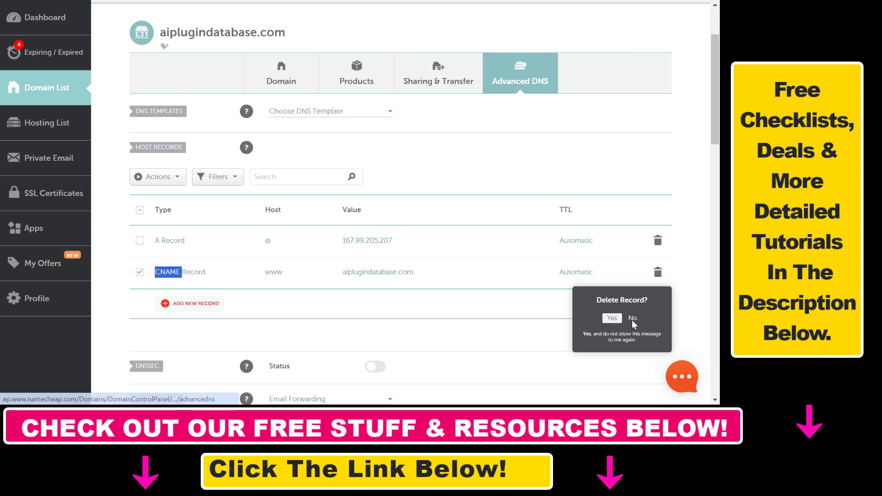
{"action": "left_click", "coordinate": [632, 318]}
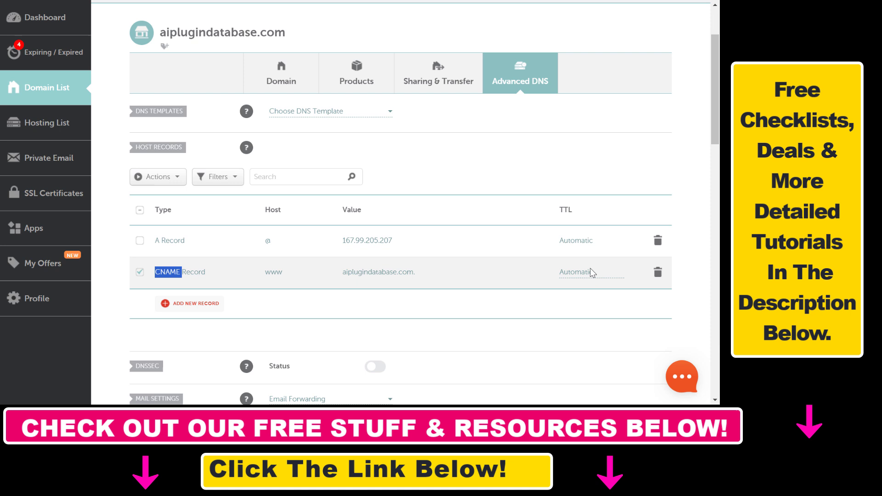
{"action": "left_click", "coordinate": [657, 272]}
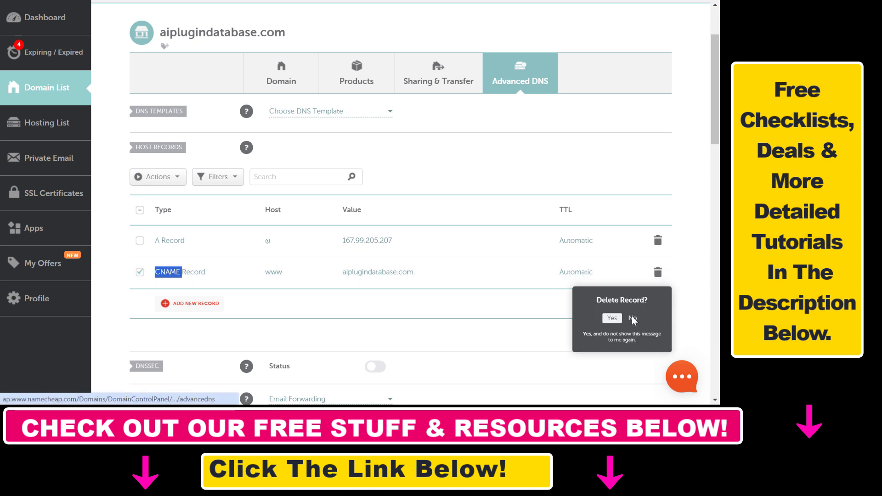
Add a new host record row as a CNAME Record, dismissing the delete confirmation popup.
{"action": "left_click", "coordinate": [200, 304]}
{"action": "scroll", "coordinate": [205, 304], "scroll_direction": "down", "scroll_amount": 2}
{"action": "left_click", "coordinate": [197, 161]}
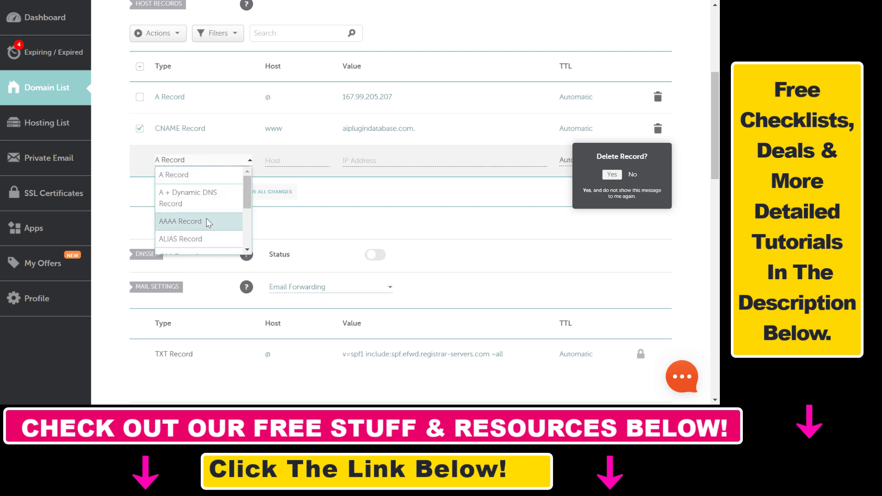
{"action": "scroll", "coordinate": [202, 233], "scroll_direction": "down", "scroll_amount": 2}
{"action": "left_click", "coordinate": [200, 181]}
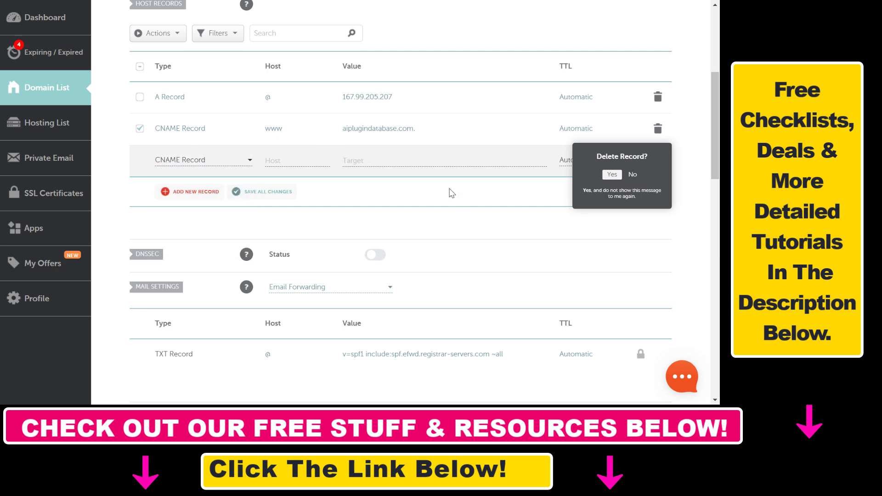
{"action": "left_click", "coordinate": [632, 175]}
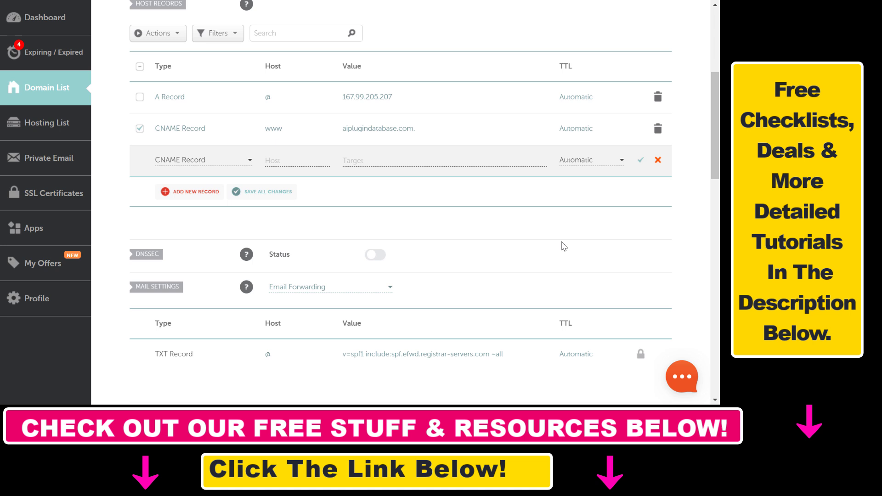